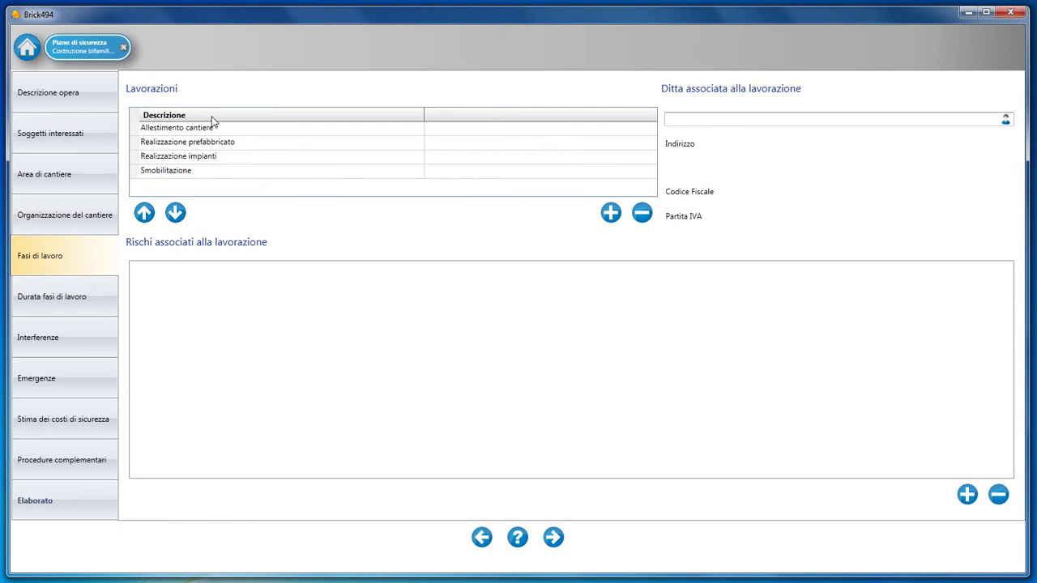
Add the work phase "Recinzione con tubi, pannelli o rete" to the safety plan from the user archive.
click(611, 214)
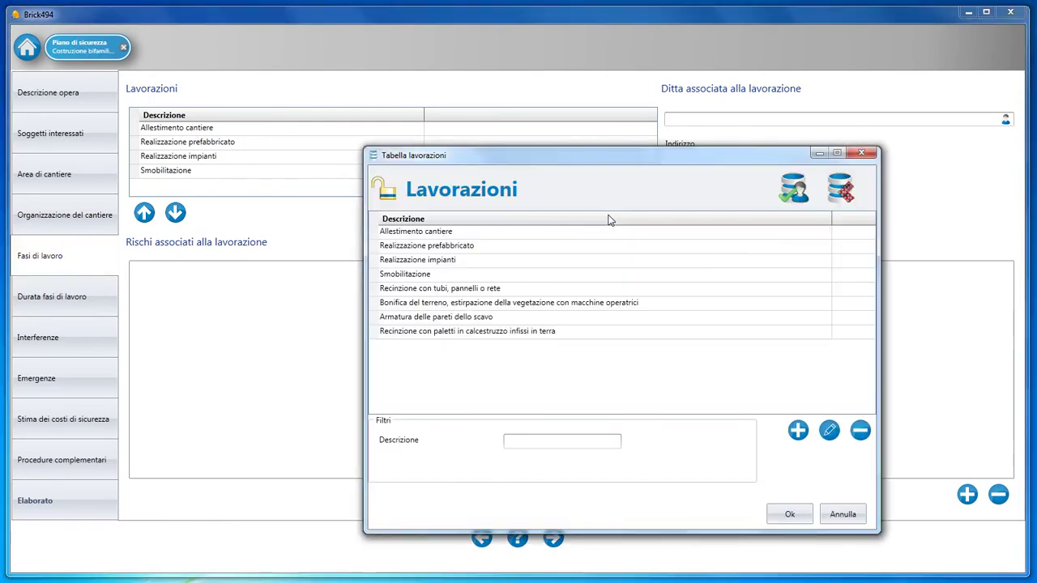
drag(483, 155, 420, 119)
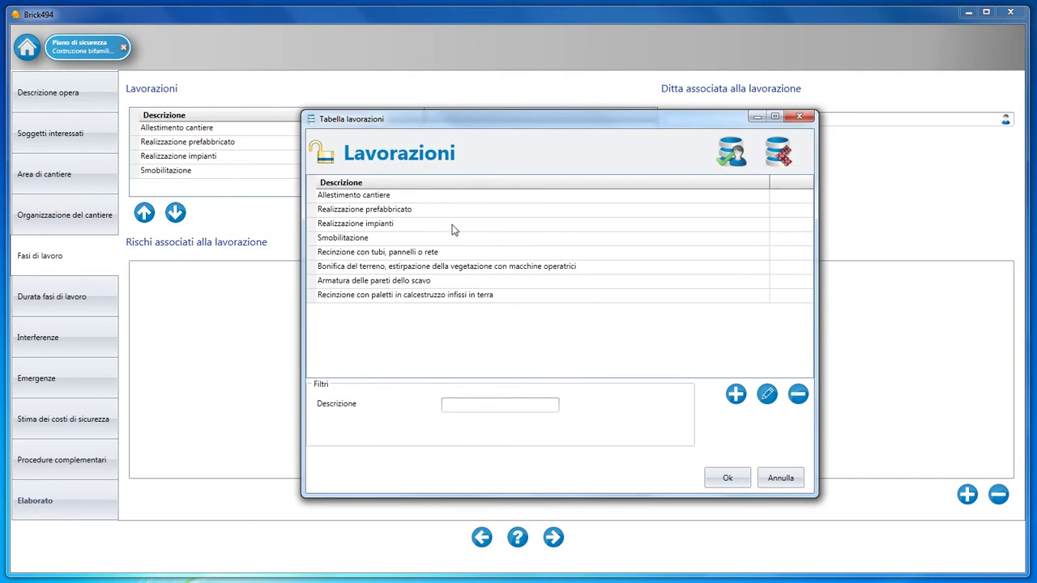
click(460, 254)
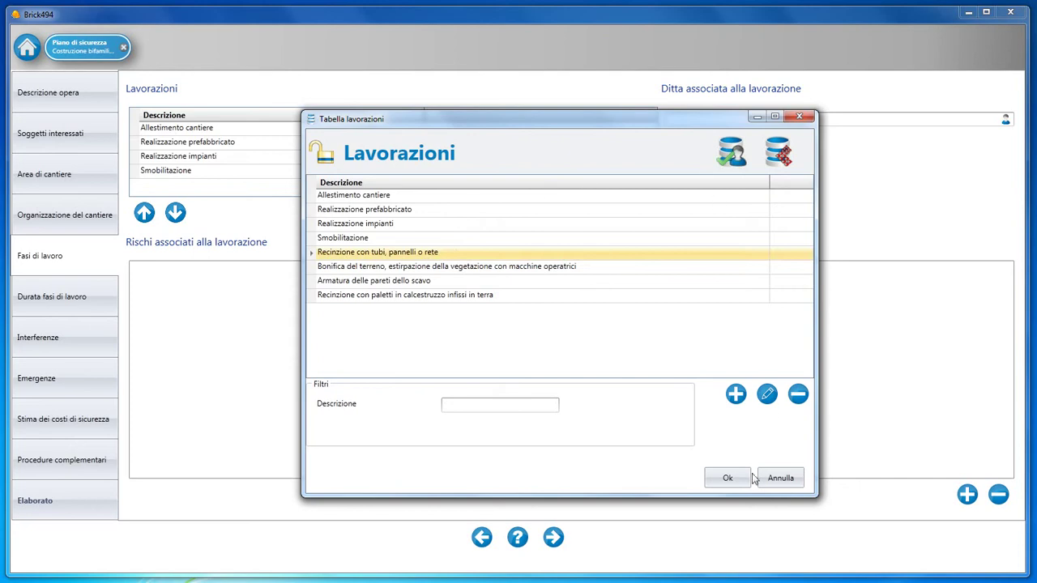
click(728, 478)
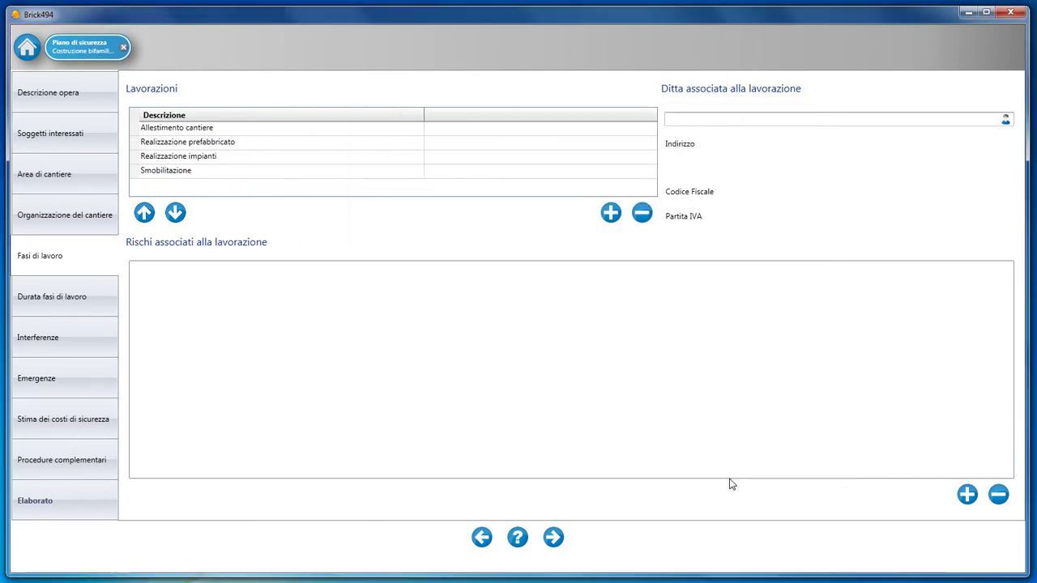
Add the work phase "Scavi di fondazione eseguiti a mano" from the program's locked archive, filtering the descriptions by "scav".
click(611, 212)
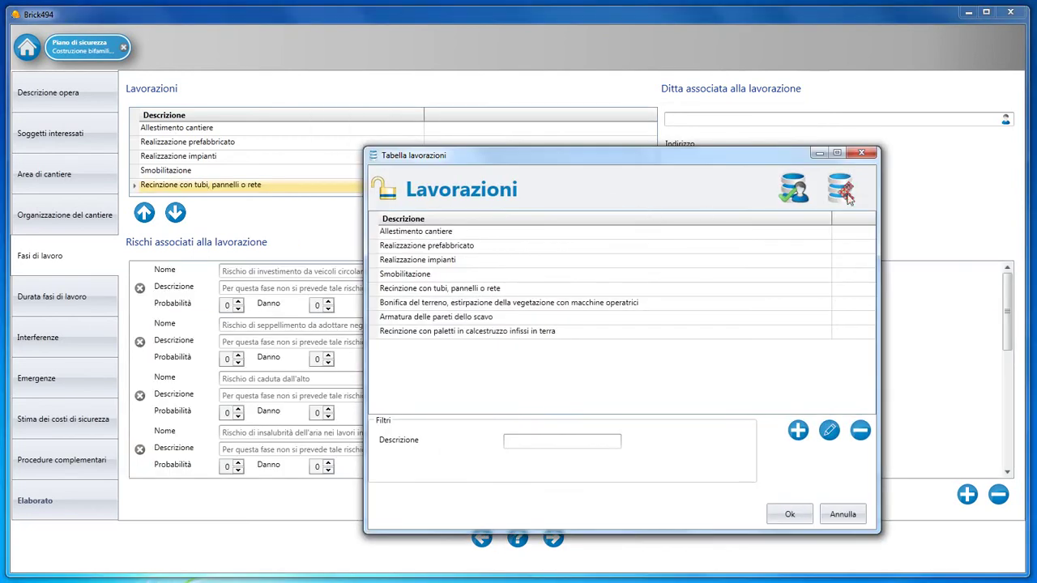
click(847, 190)
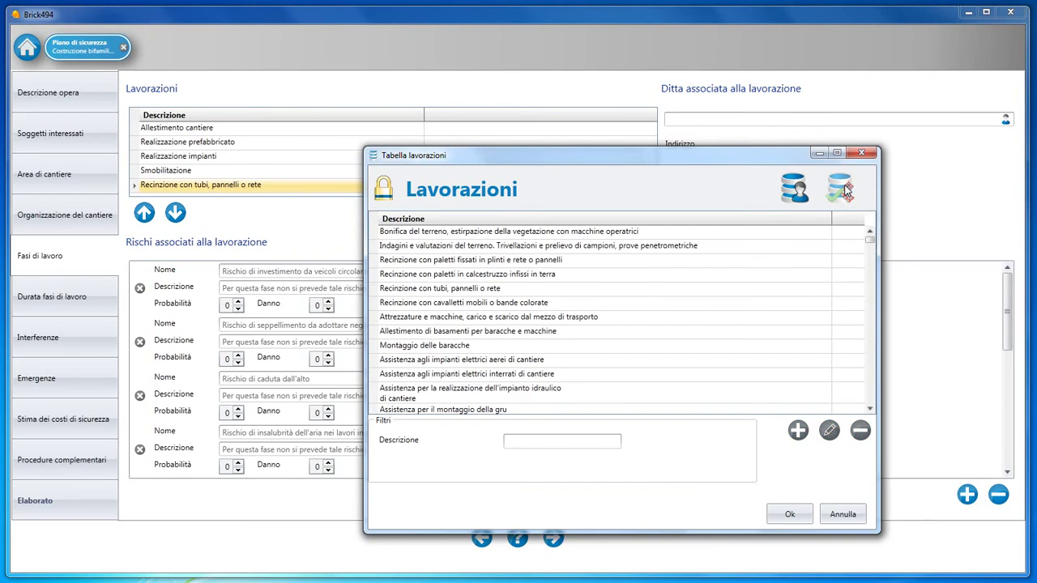
drag(678, 158, 613, 121)
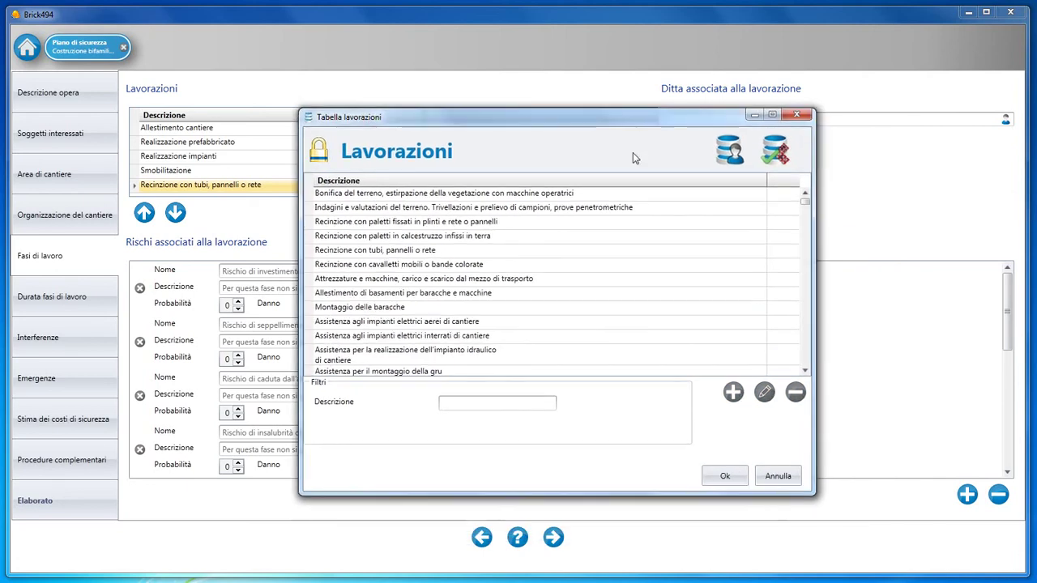
click(445, 407)
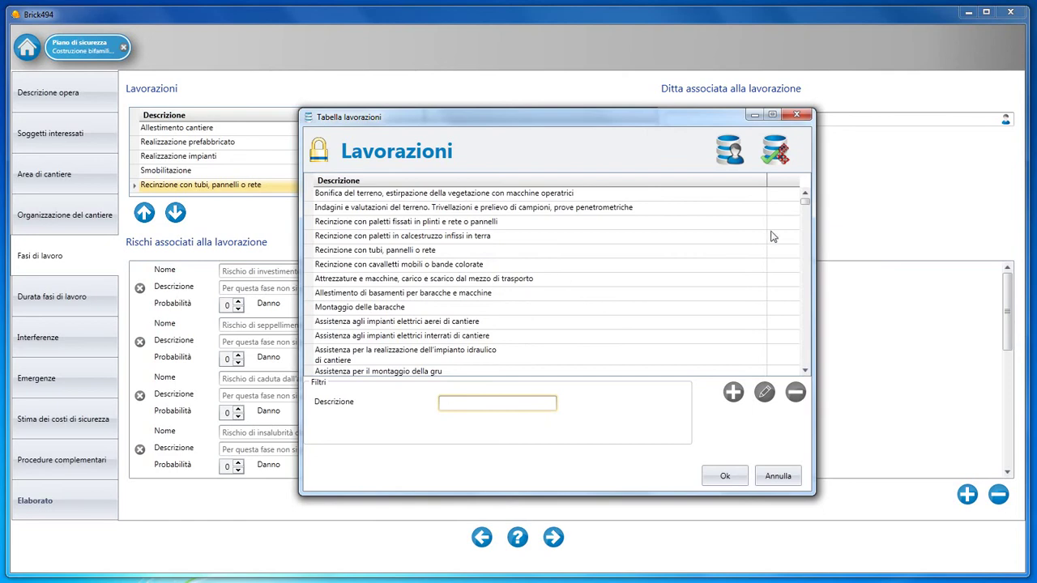
mouse_move(806, 206)
mouse_down()
mouse_move(816, 285)
mouse_move(811, 202)
mouse_up()
text(scav)
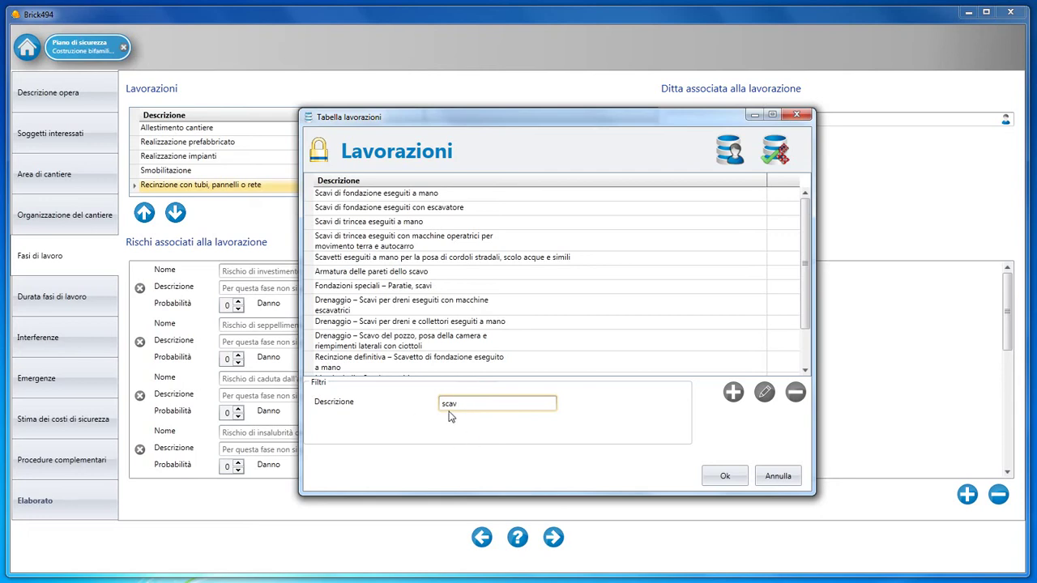
click(409, 198)
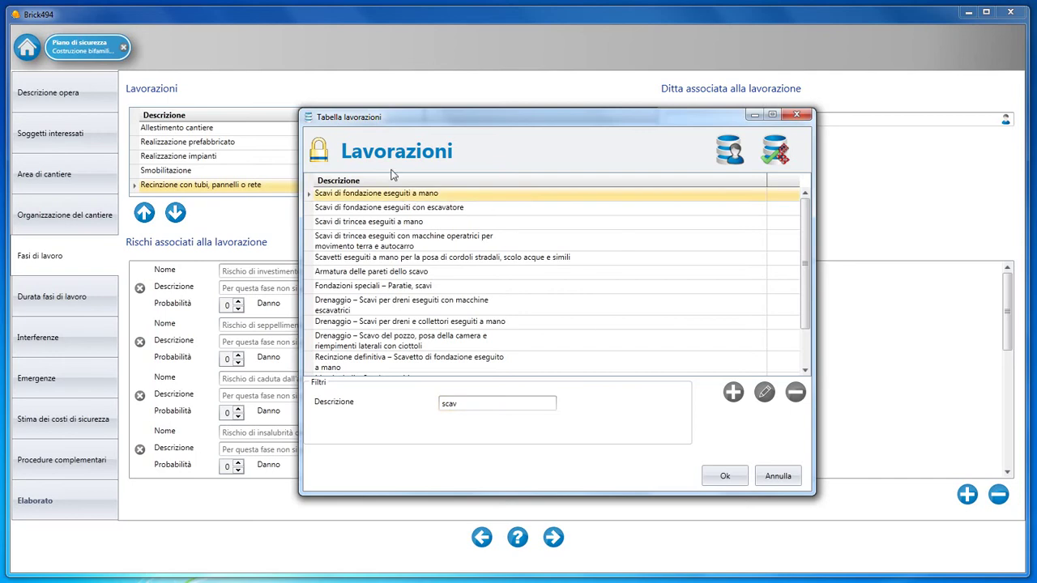
click(726, 475)
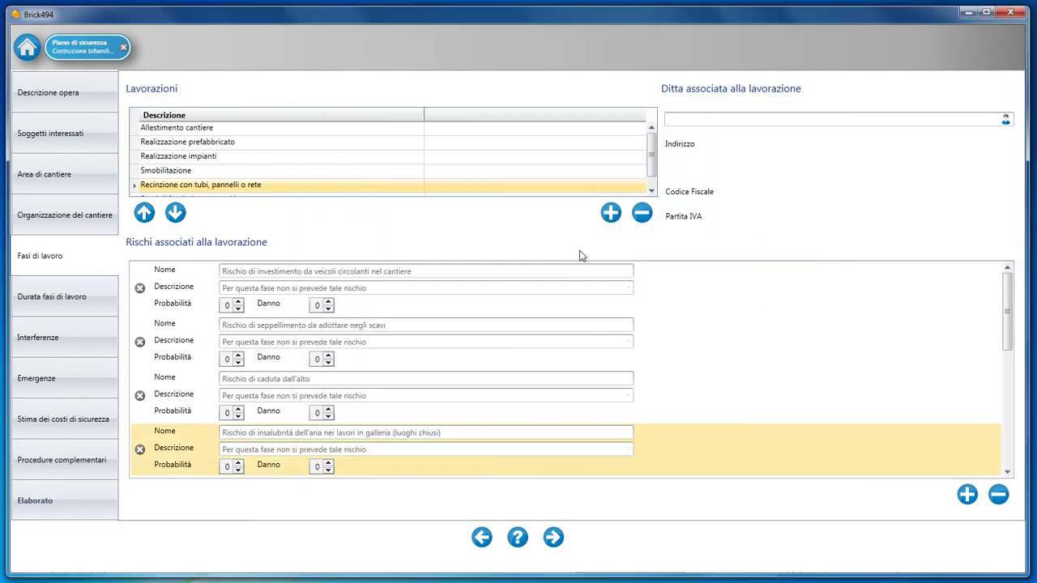
click(652, 191)
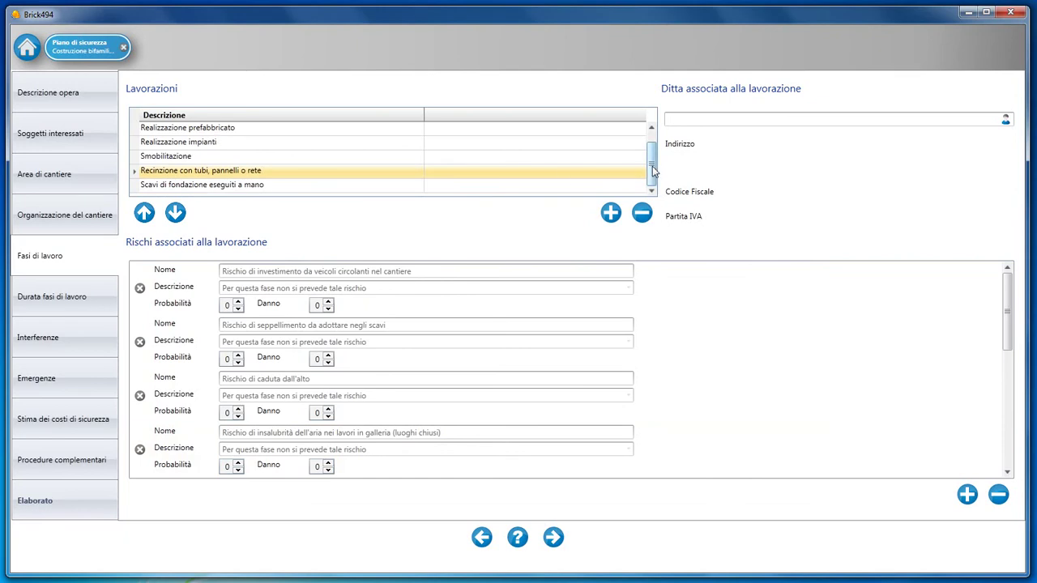
scroll(653, 171, up, 1)
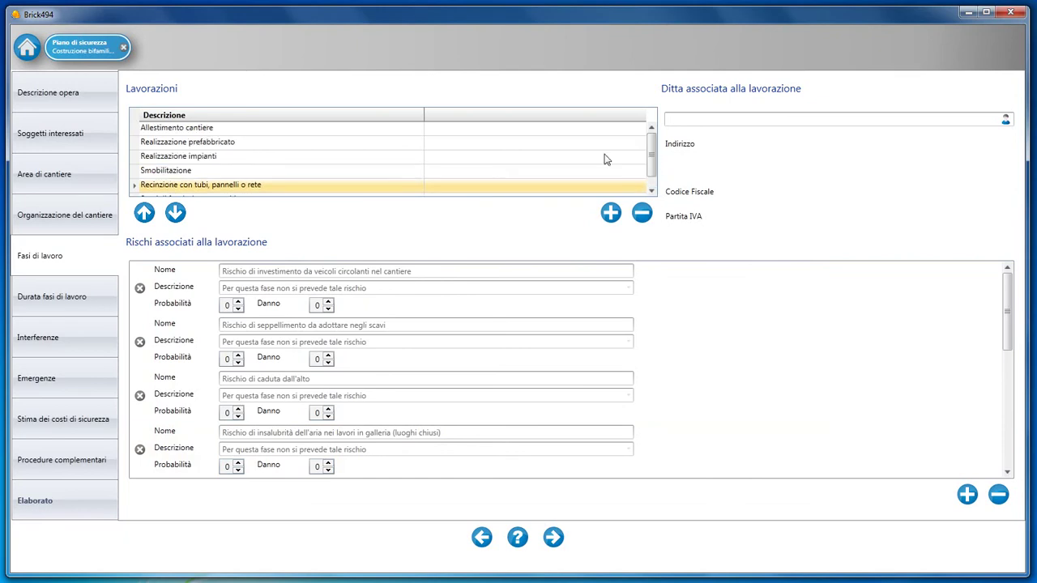
Review the associated firm and risks of the phases Allestimento cantiere, Realizzazione prefabbricato and Realizzazione impianti.
click(260, 132)
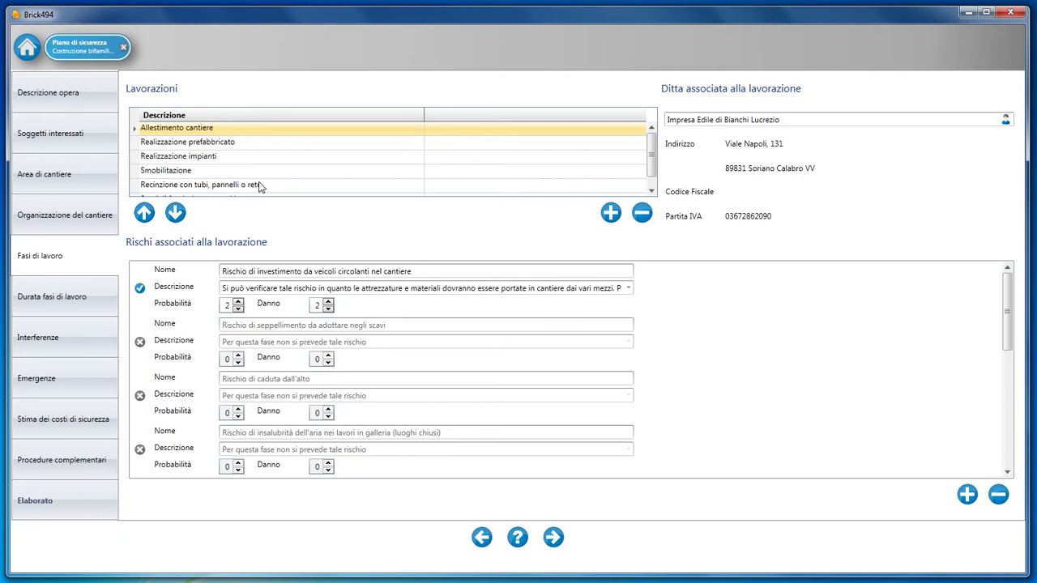
click(206, 145)
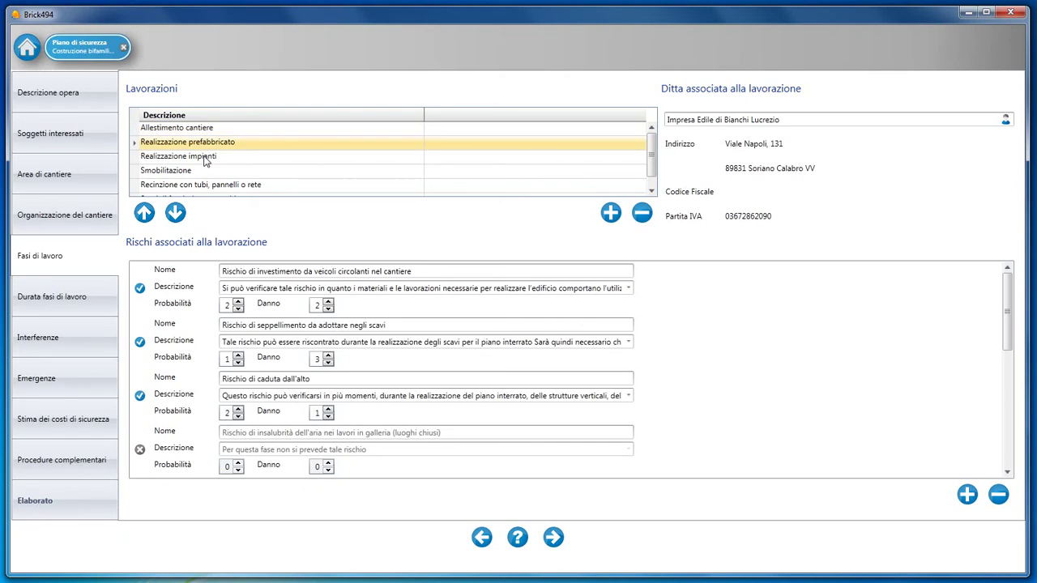
click(205, 158)
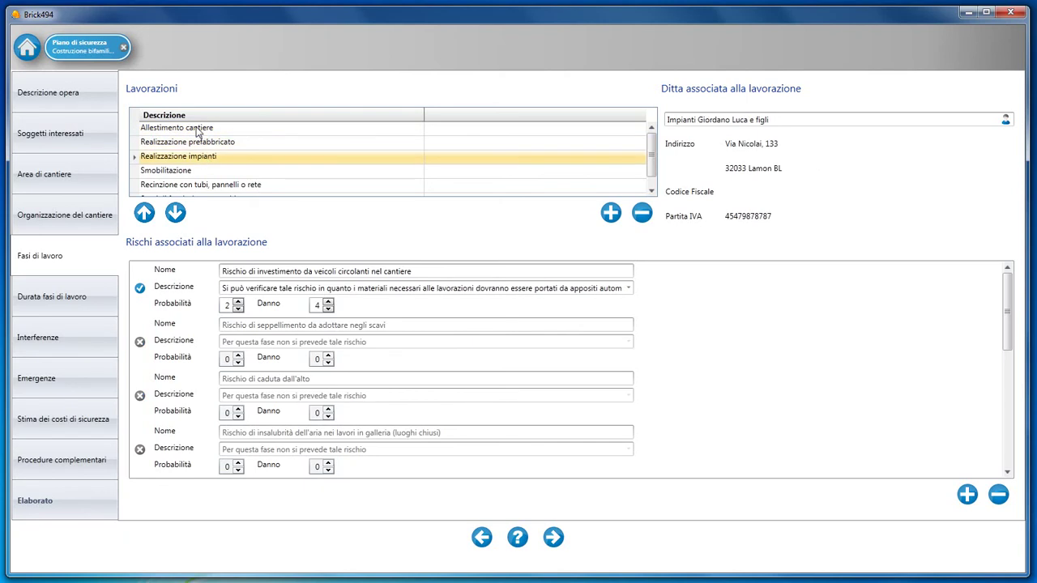
Enable "Rischio di seppellimento da adottare negli scavi" for the phase Allestimento cantiere.
click(354, 133)
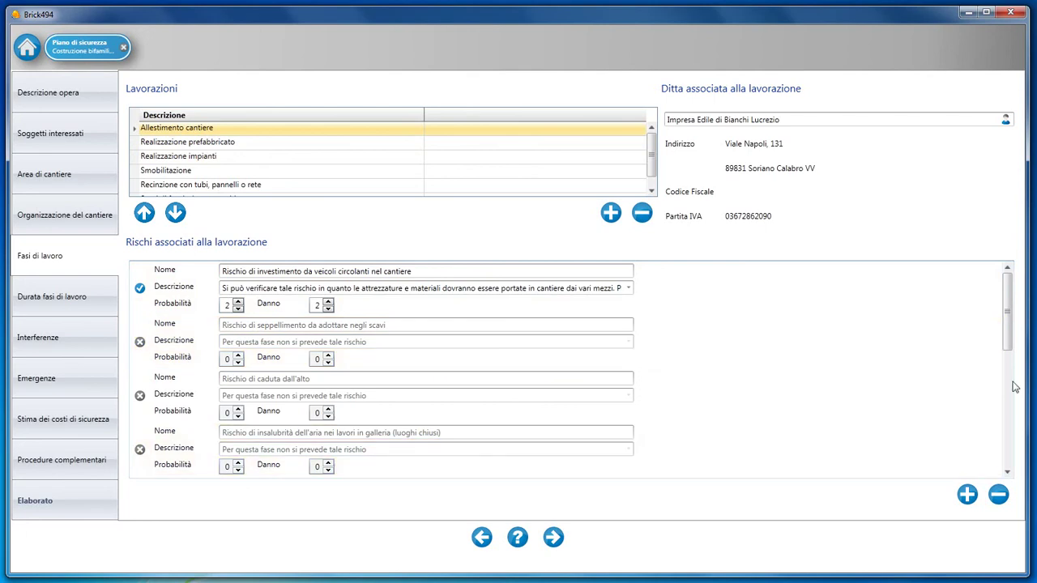
mouse_move(1009, 328)
mouse_down()
mouse_move(1010, 450)
mouse_move(1004, 330)
mouse_up()
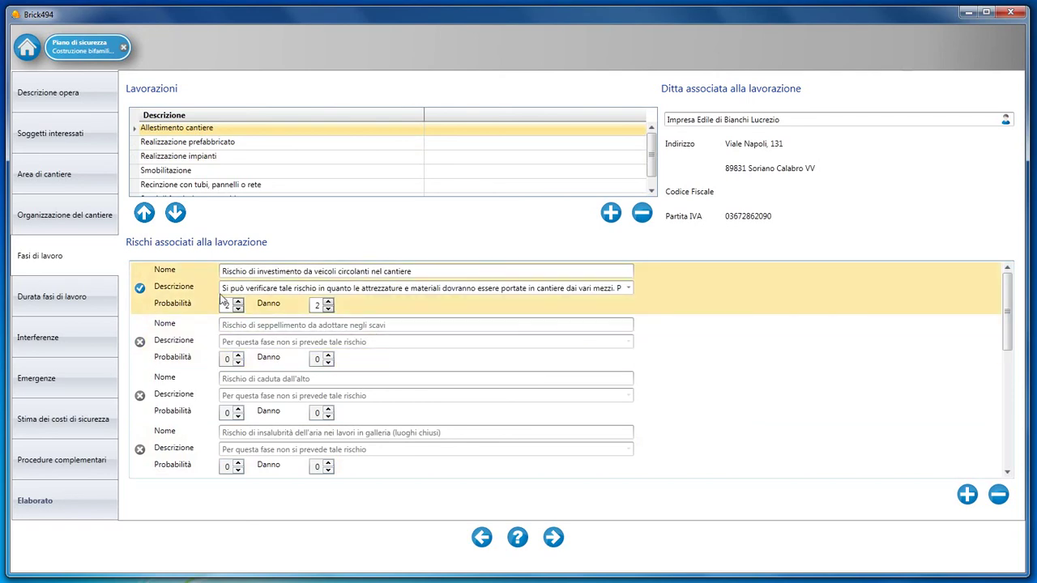
click(139, 343)
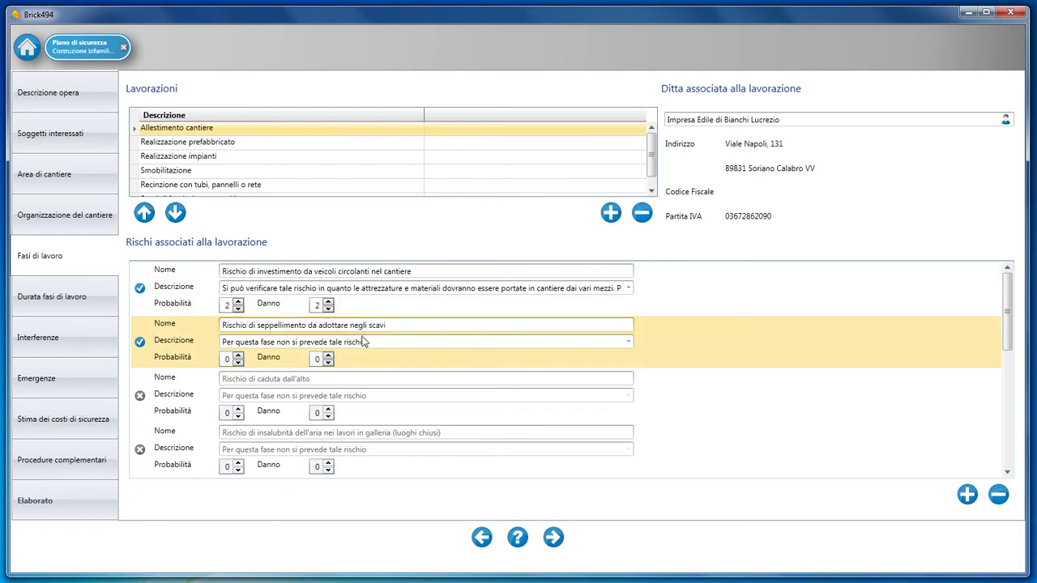
View the full description texts of the burial risk and the vehicle collision risk without editing them.
click(629, 344)
click(630, 344)
click(629, 288)
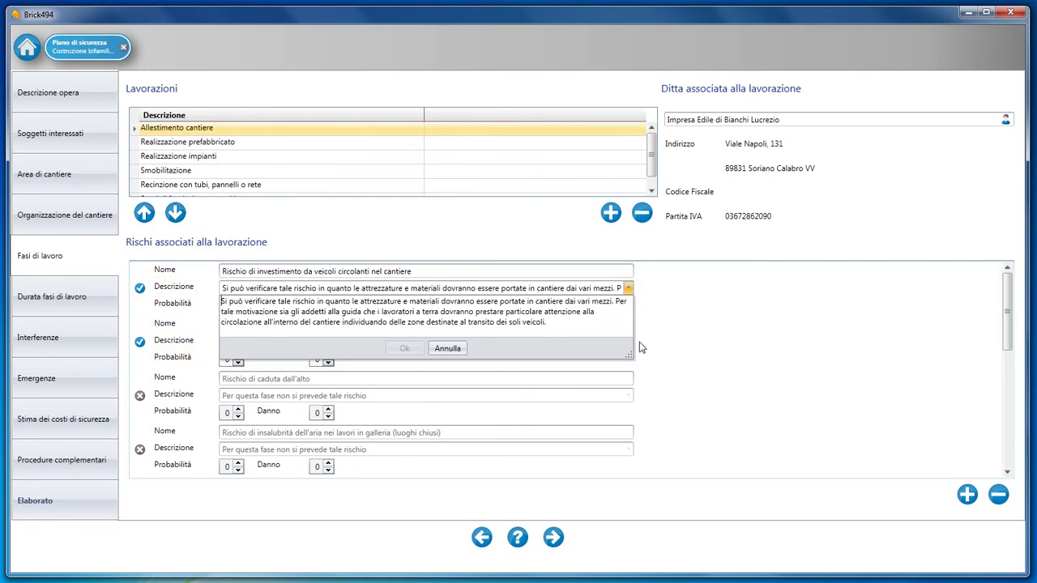
click(661, 338)
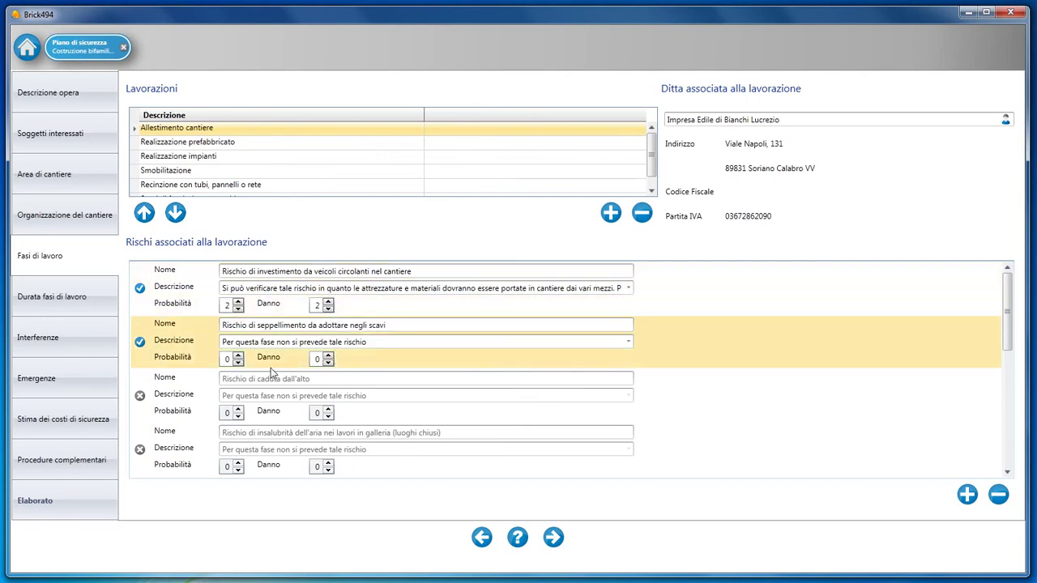
Raise the Probabilità and Danno ratings of the burial risk for Allestimento cantiere.
click(238, 356)
click(328, 356)
Add a new risk at the end of the Realizzazione impianti risk list and enable it.
click(208, 144)
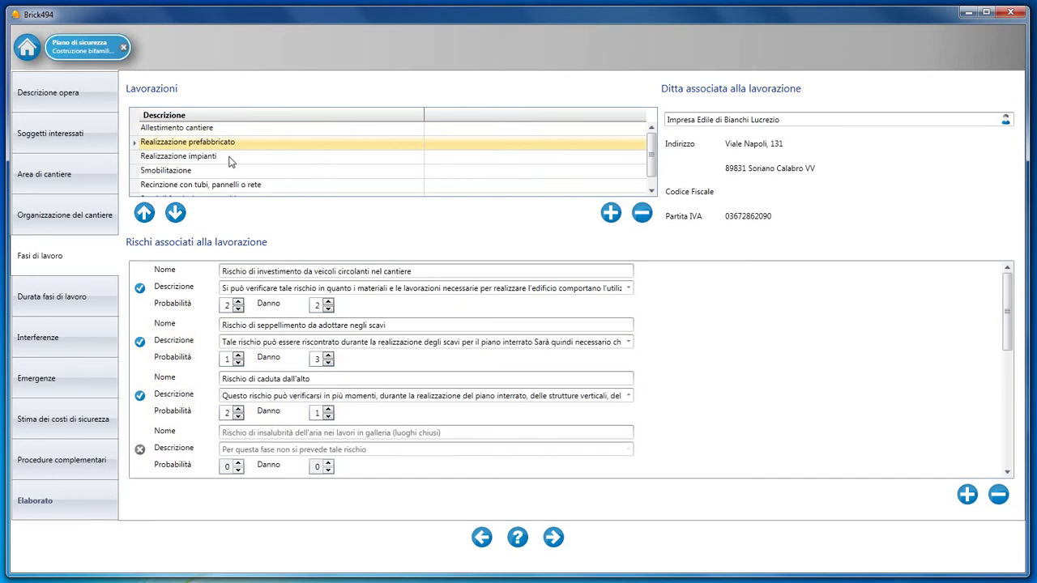
click(230, 159)
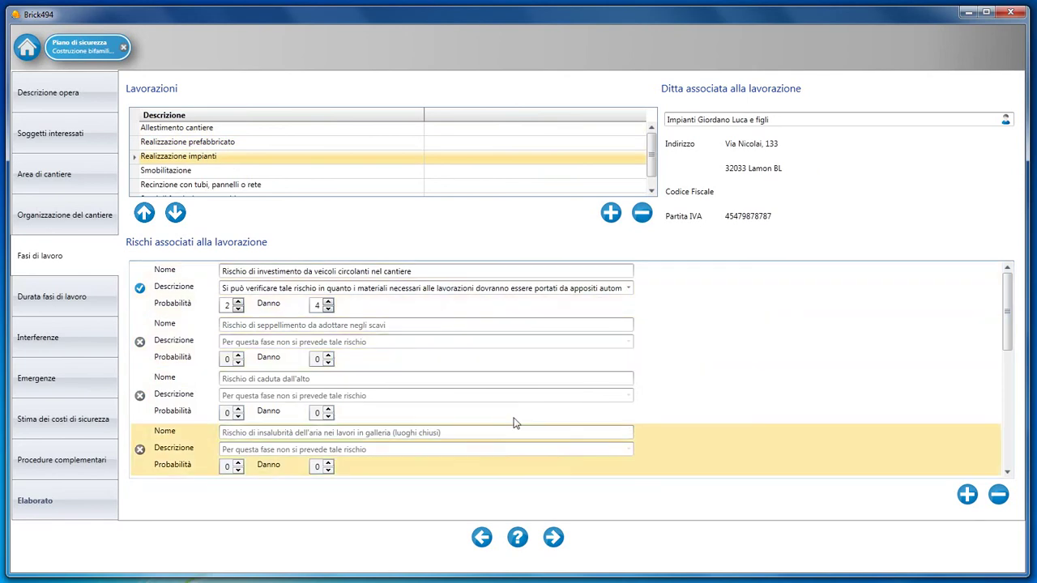
drag(1007, 318, 1012, 448)
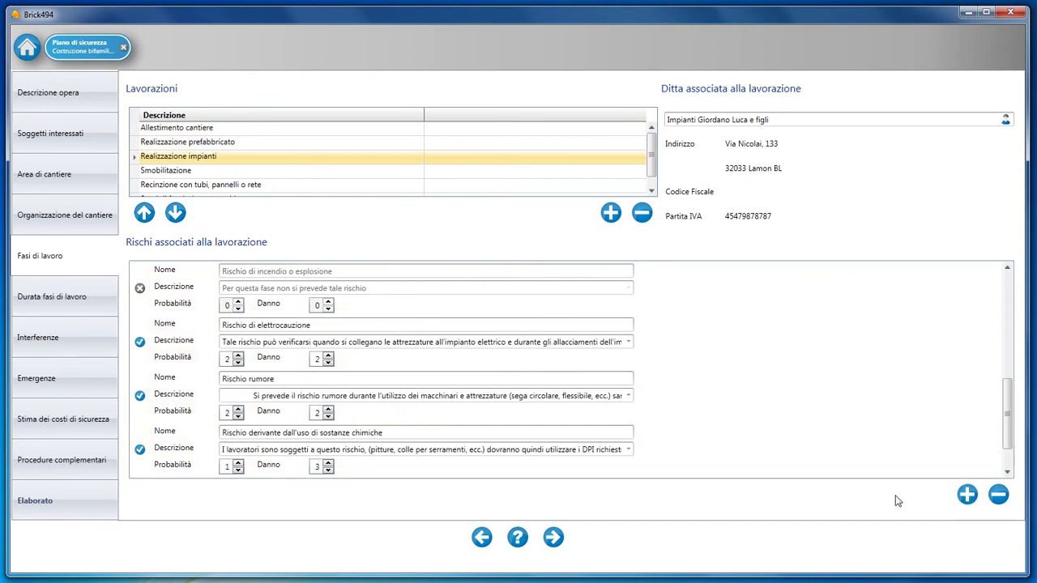
scroll(1007, 426, down, 1)
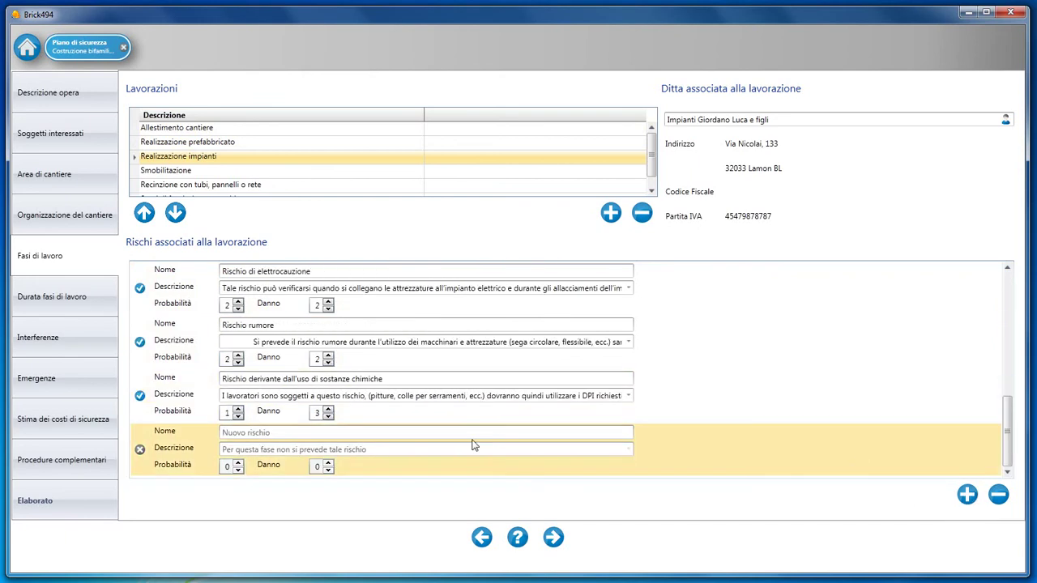
click(141, 450)
drag(303, 441, 207, 424)
click(301, 440)
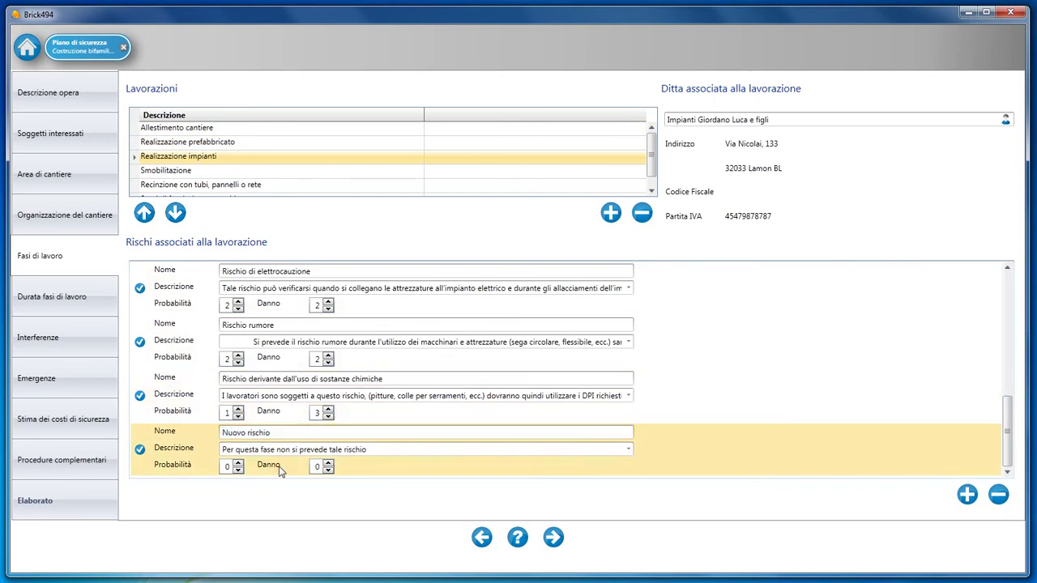
Remove "Rischio di caduta dall'alto" from the risks of Realizzazione impianti.
click(985, 415)
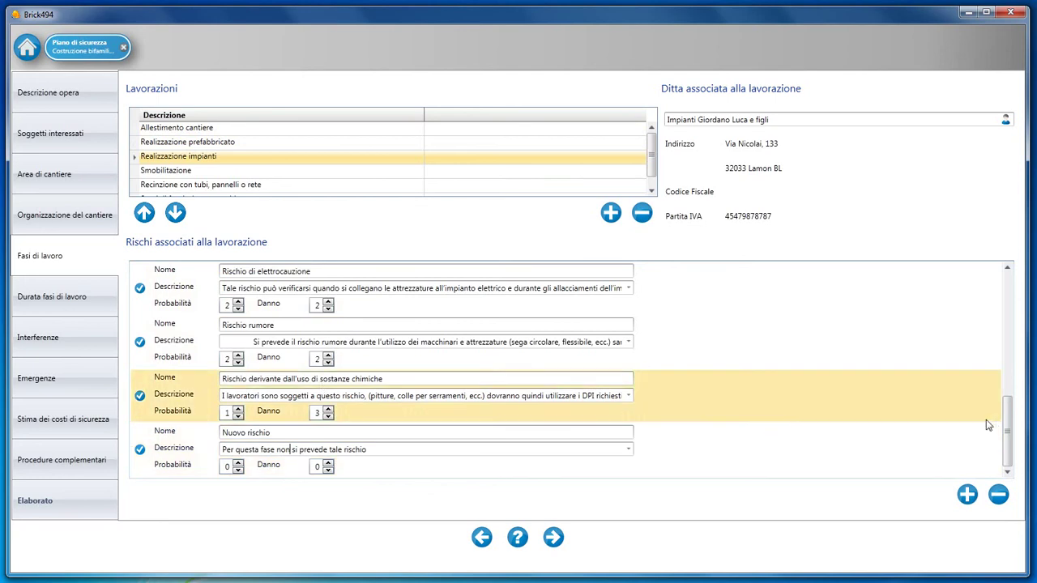
drag(1003, 427, 1025, 324)
click(911, 359)
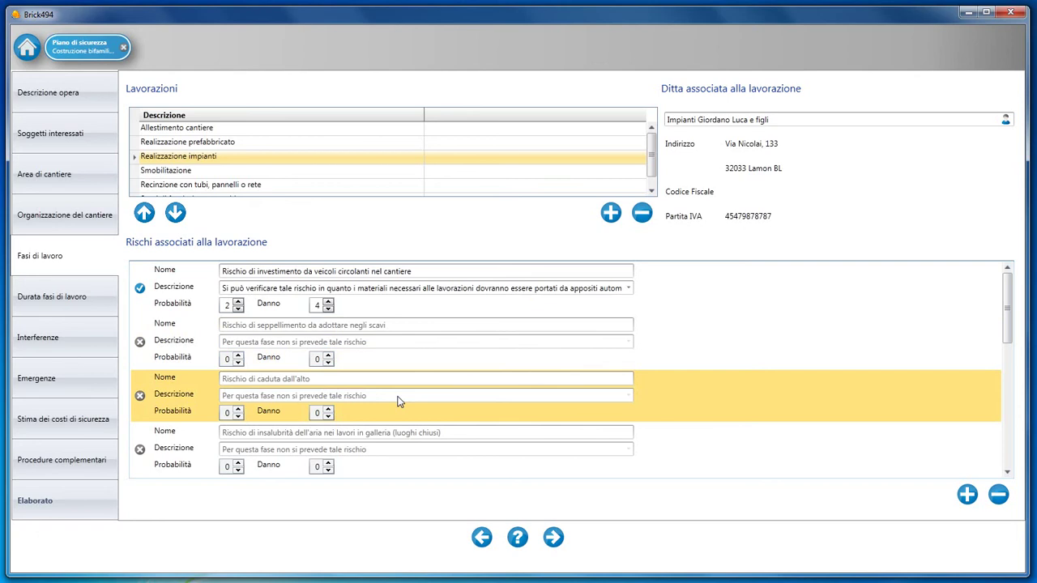
click(998, 496)
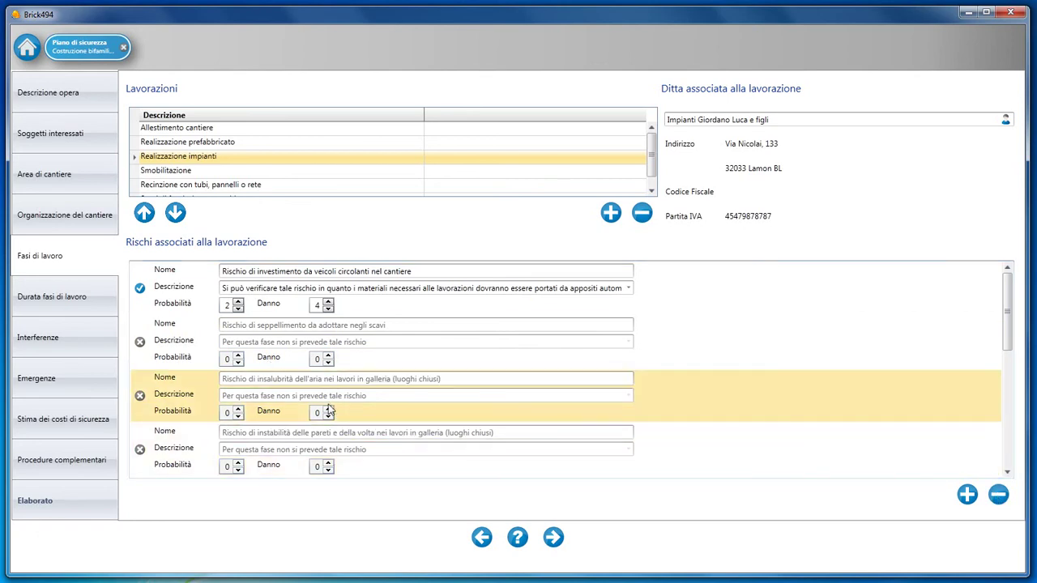